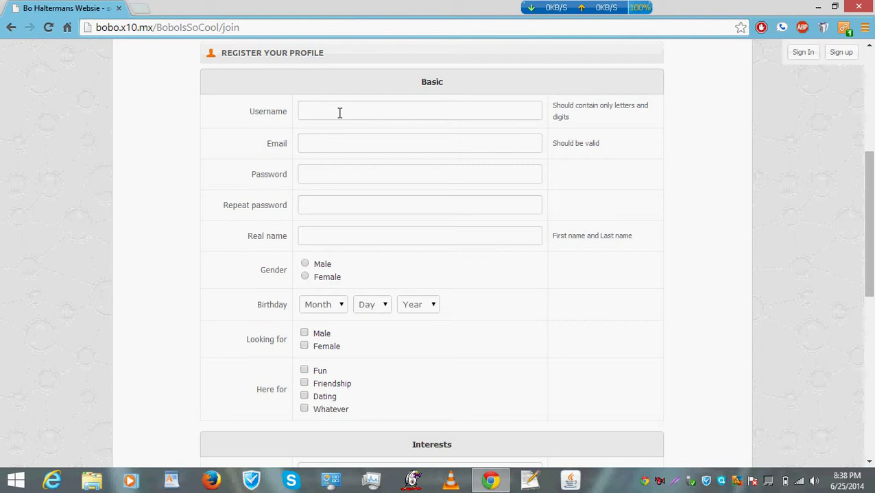
Clear the two rejected usernames and enter a letters-and-digits username instead.
{"action": "type", "text": "Test"}
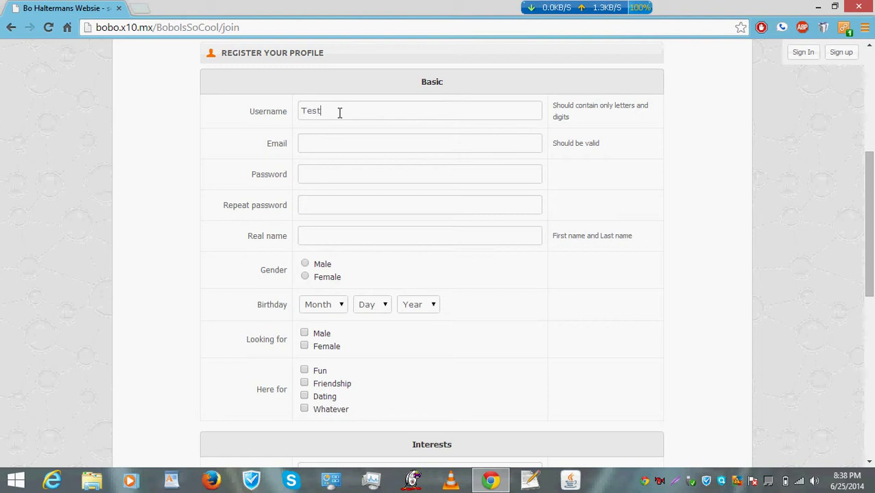
{"action": "type", "text": "f"}
{"action": "left_click", "coordinate": [336, 141]}
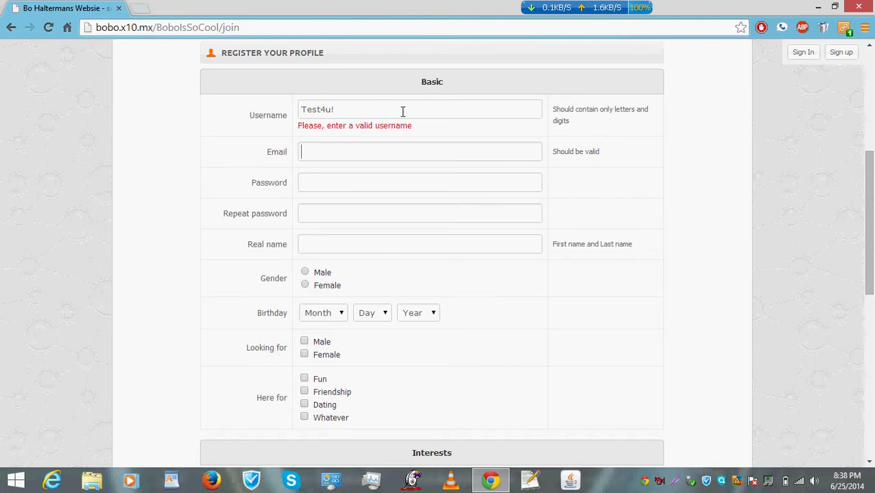
{"action": "left_click_drag", "start_coordinate": [401, 111], "coordinate": [254, 117]}
{"action": "key", "text": "BackSpace"}
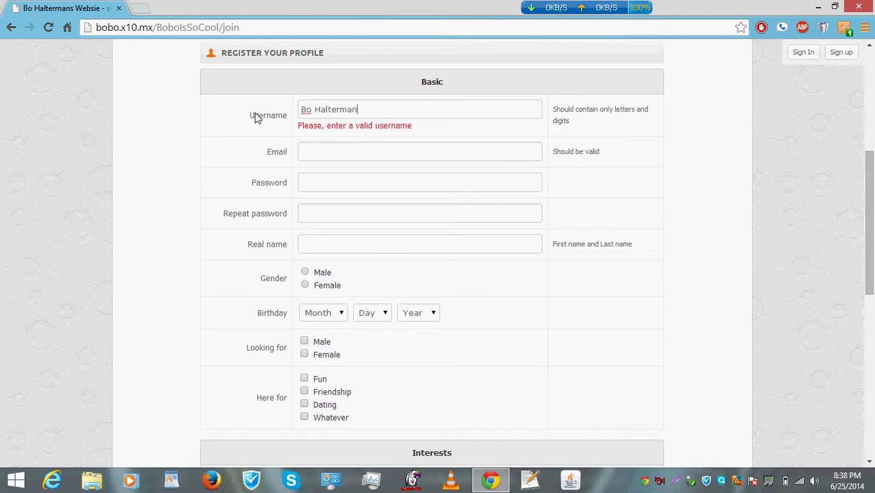
{"action": "left_click", "coordinate": [346, 150]}
{"action": "left_click_drag", "start_coordinate": [405, 109], "coordinate": [174, 142]}
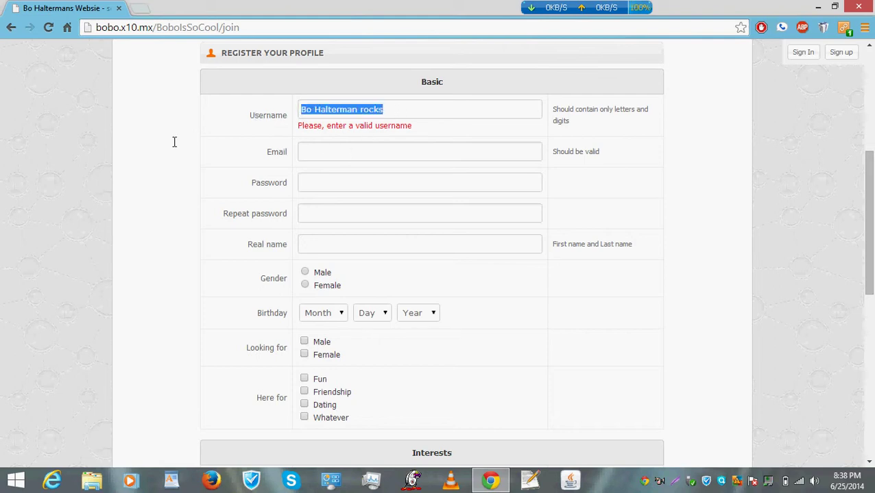
{"action": "key", "text": "BackSpace"}
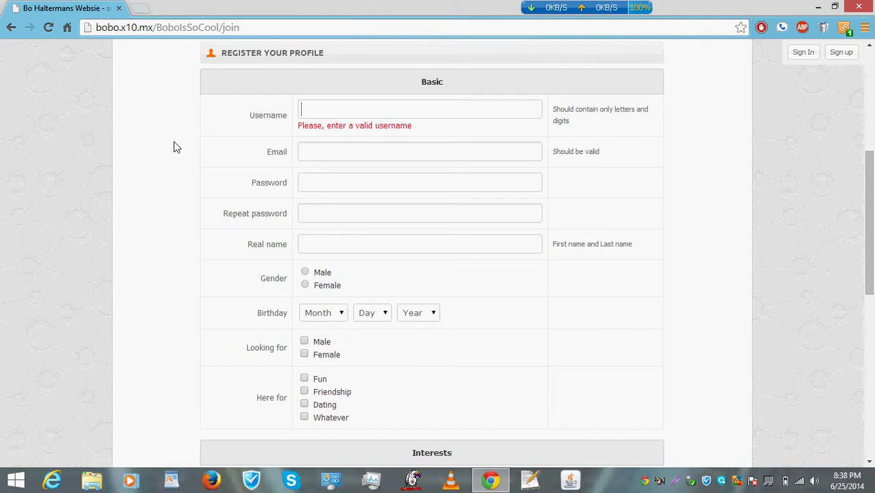
{"action": "type", "text": "Hello2u"}
Enter the registration e-mail address in the Email field.
{"action": "left_click", "coordinate": [375, 153]}
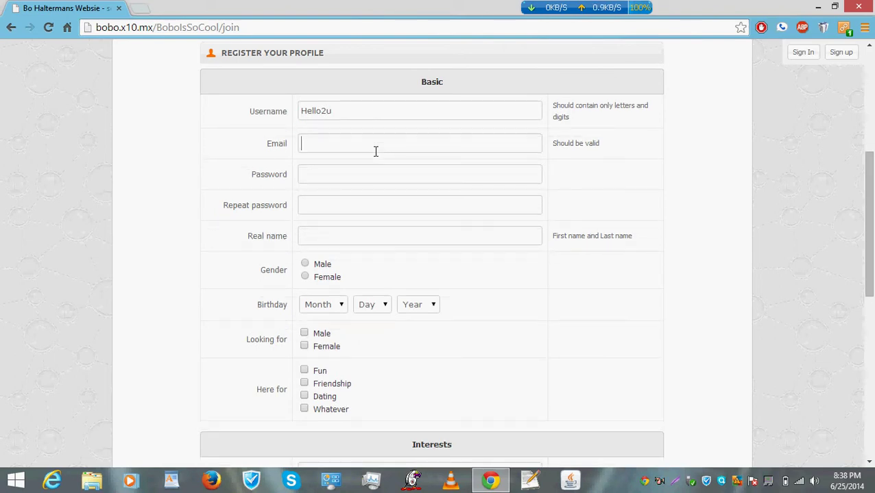
{"action": "type", "text": "b"}
{"action": "key", "text": "BackSpace"}
{"action": "type", "text": "b"}
{"action": "key", "text": "BackSpace"}
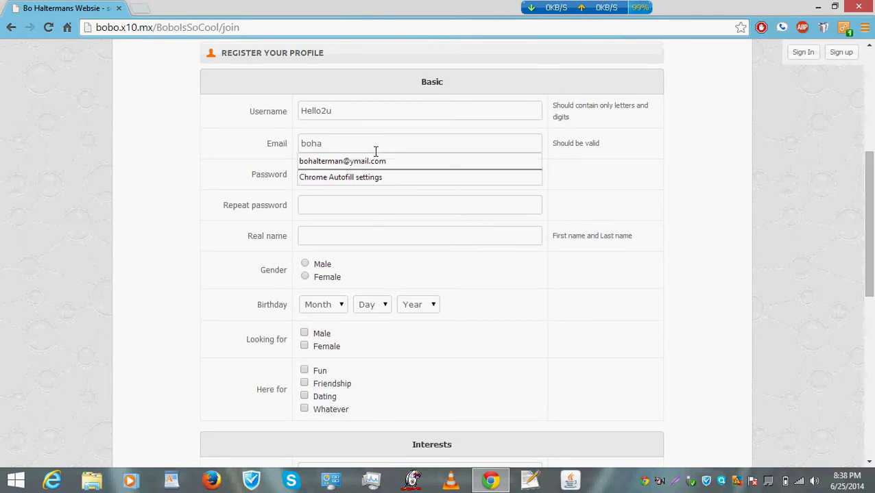
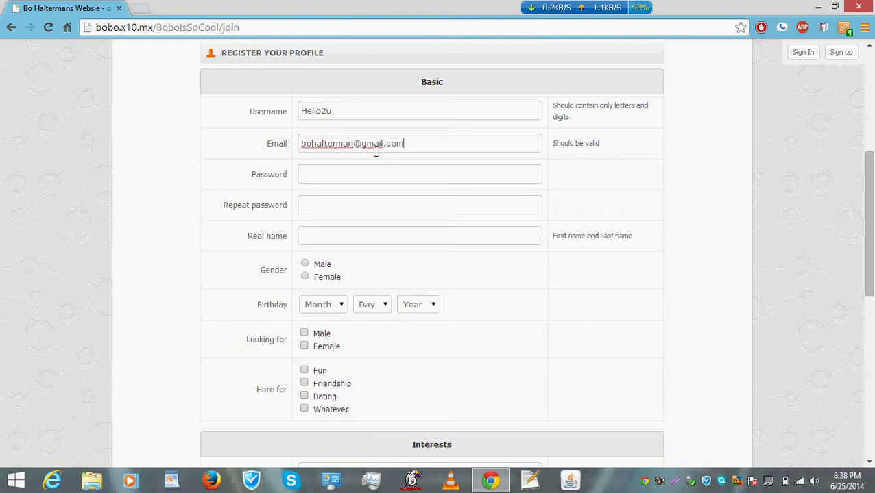
Type the account password in both Password and Repeat password.
{"action": "left_click", "coordinate": [368, 173]}
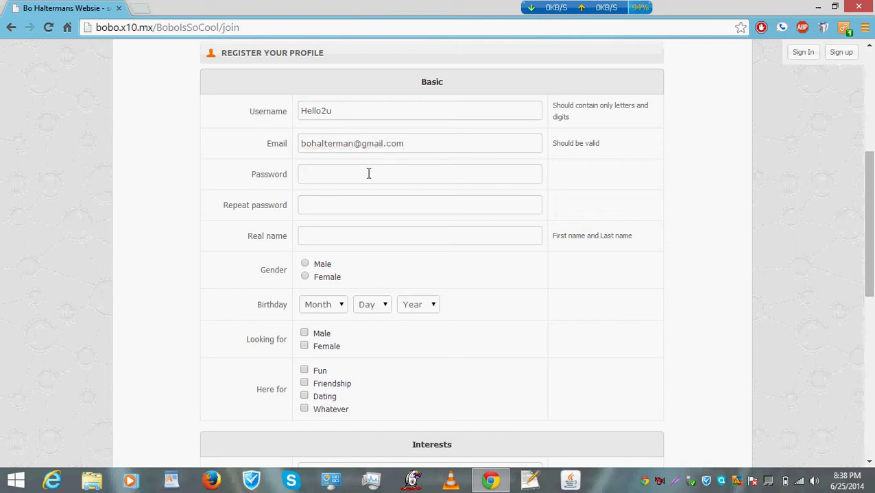
{"action": "type", "text": "•••••"}
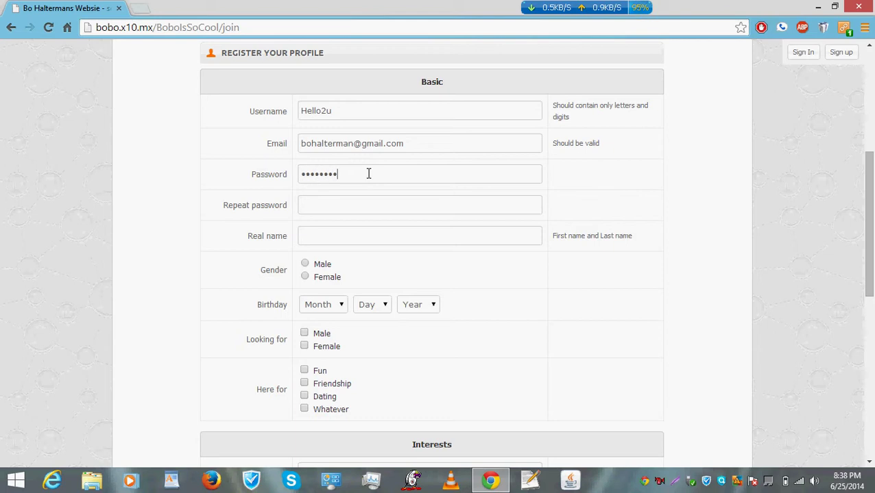
{"action": "left_click", "coordinate": [368, 202]}
{"action": "type", "text": "•••••"}
{"action": "key", "text": "BackSpace"}
{"action": "key", "text": "BackSpace"}
{"action": "key", "text": "BackSpace"}
{"action": "key", "text": "BackSpace"}
{"action": "key", "text": "BackSpace"}
{"action": "type", "text": "••••••••"}
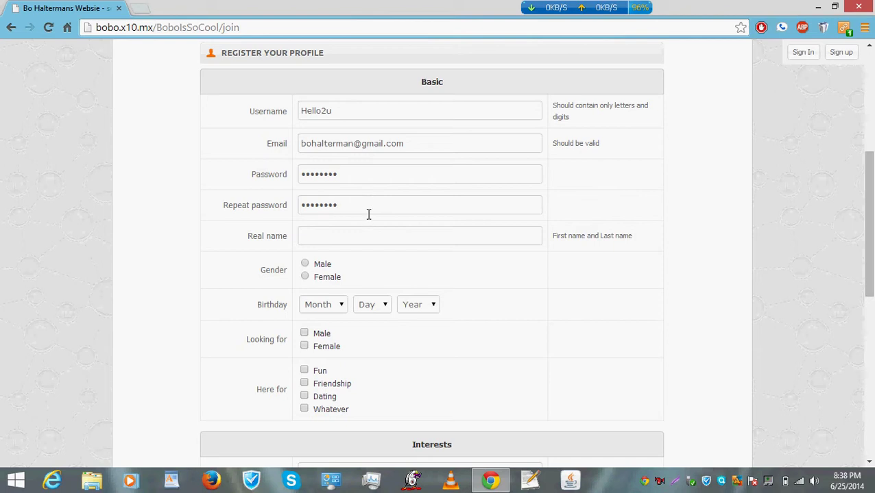
Enter the member's first and last name in Real name.
{"action": "left_click", "coordinate": [368, 233]}
{"action": "type", "text": "Bo Ha"}
{"action": "key", "text": "BackSpace"}
{"action": "key", "text": "BackSpace"}
{"action": "key", "text": "BackSpace"}
{"action": "left_click", "coordinate": [305, 264]}
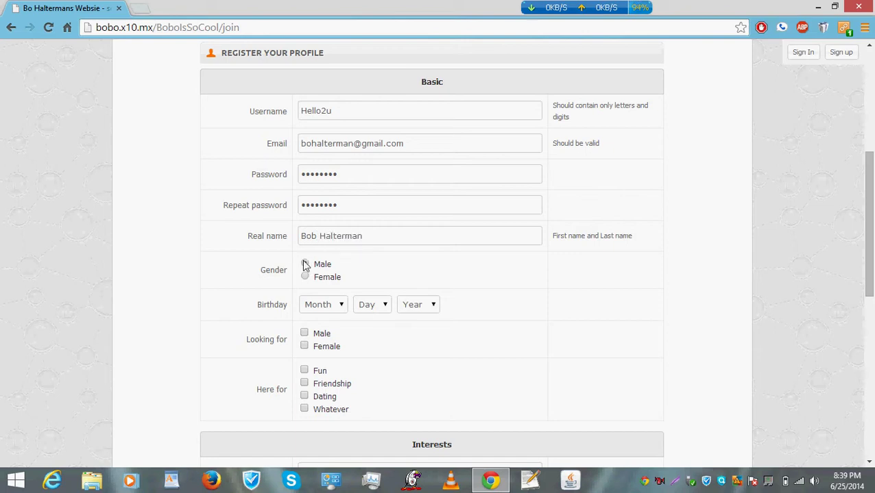
{"action": "left_click", "coordinate": [346, 308]}
{"action": "left_click", "coordinate": [379, 312]}
{"action": "left_click", "coordinate": [370, 129]}
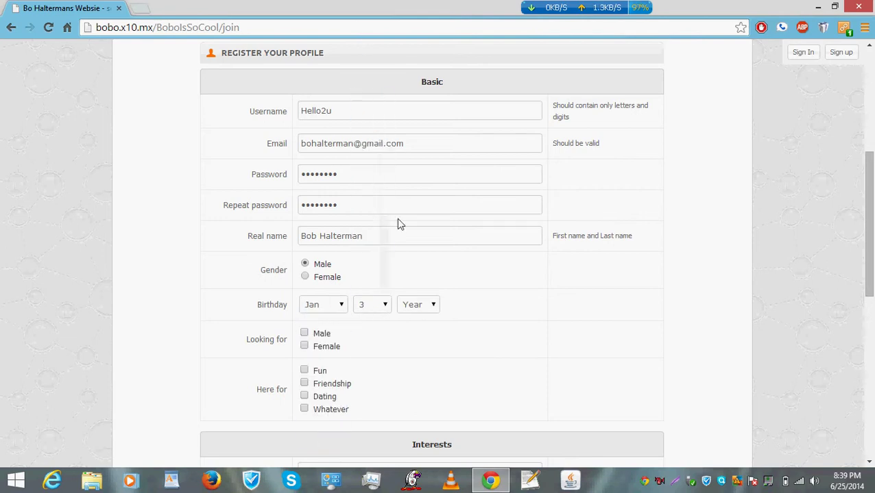
{"action": "left_click", "coordinate": [433, 306]}
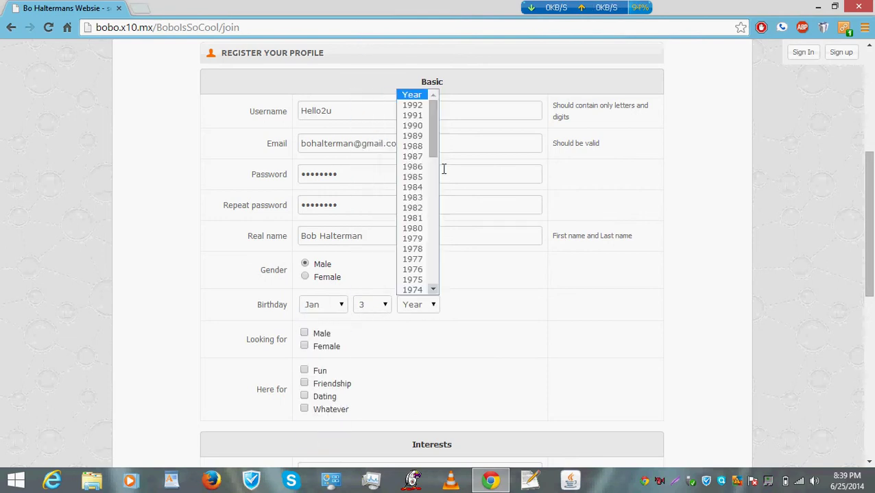
{"action": "left_click", "coordinate": [412, 105]}
Tick Looking for Female and Here for Fun, Friendship, Dating and Whatever.
{"action": "scroll", "coordinate": [872, 281], "scroll_direction": "down", "scroll_amount": 2}
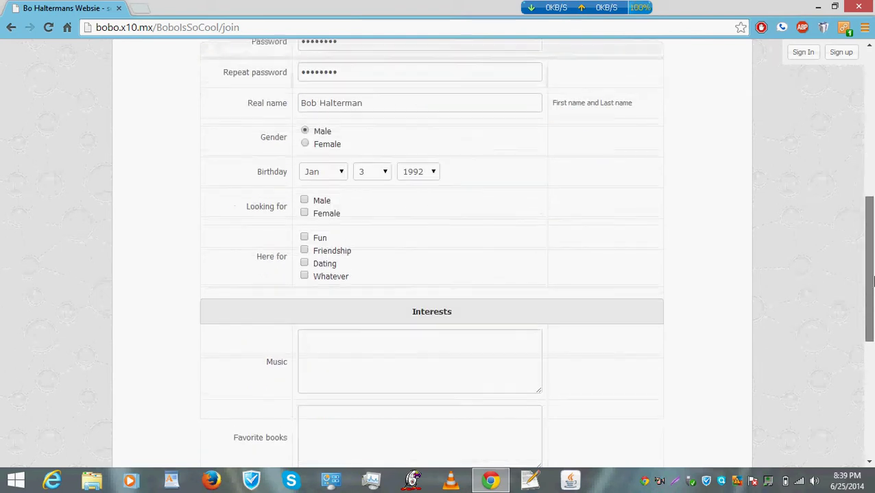
{"action": "left_click", "coordinate": [304, 208]}
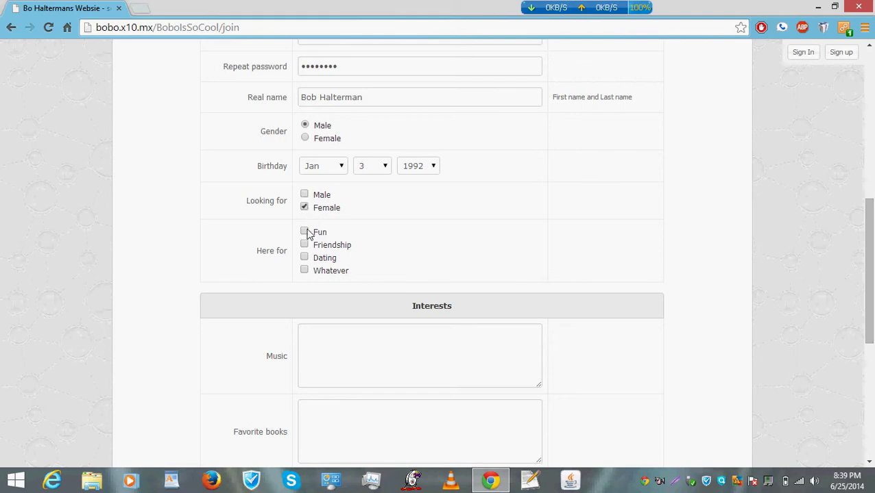
{"action": "left_click", "coordinate": [304, 231]}
{"action": "left_click", "coordinate": [304, 244]}
{"action": "left_click", "coordinate": [304, 257]}
{"action": "left_click", "coordinate": [304, 270]}
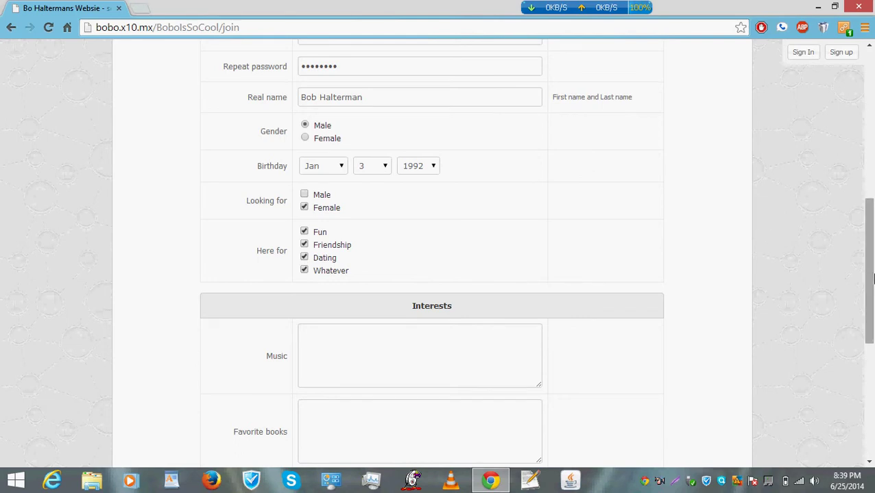
{"action": "scroll", "coordinate": [872, 277], "scroll_direction": "down", "scroll_amount": 3}
Enter 'Souja Boy' as music and 'harry Potter' as favourite book.
{"action": "left_click", "coordinate": [353, 154]}
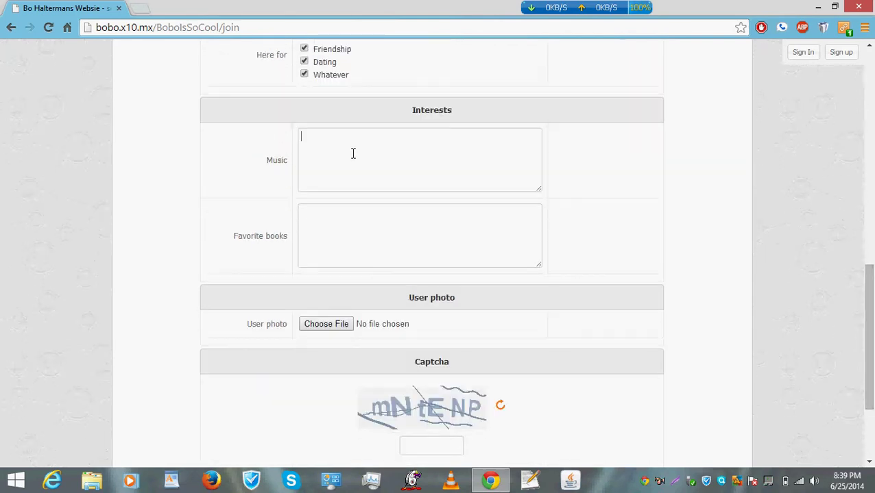
{"action": "type", "text": "Souja Boy"}
{"action": "left_click", "coordinate": [340, 235]}
{"action": "type", "text": "ha"}
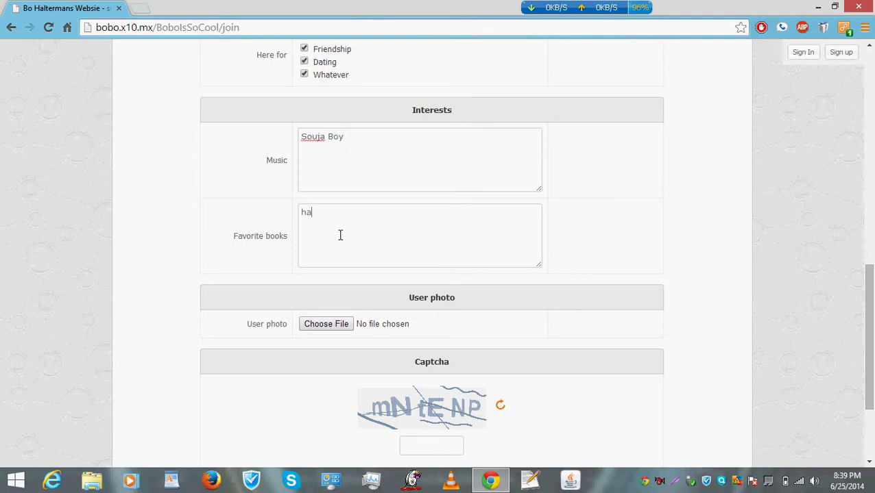
{"action": "type", "text": "rry p"}
{"action": "key", "text": "BackSpace"}
{"action": "type", "text": "Potter"}
{"action": "key", "text": "BackSpace"}
{"action": "key", "text": "BackSpace"}
{"action": "key", "text": "BackSpace"}
{"action": "type", "text": "ter"}
Attach 6 packs.jpg as the user photo.
{"action": "left_click", "coordinate": [337, 326]}
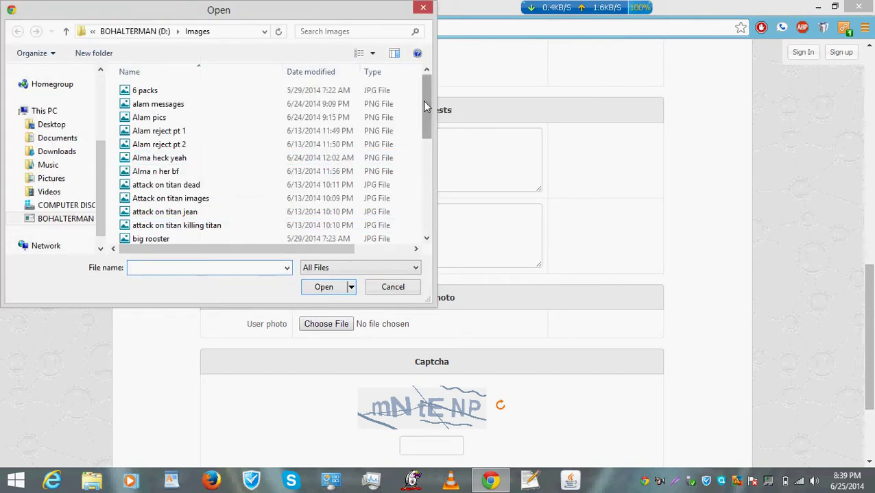
{"action": "left_click", "coordinate": [176, 90]}
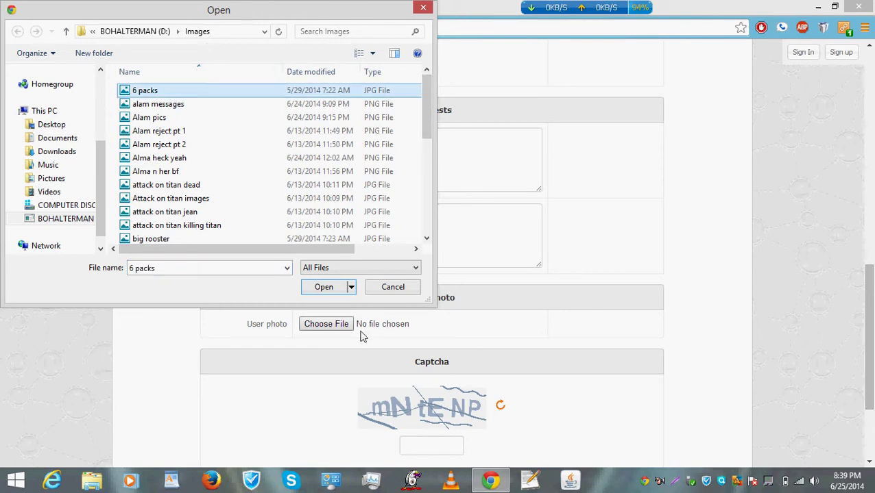
{"action": "left_click", "coordinate": [318, 287]}
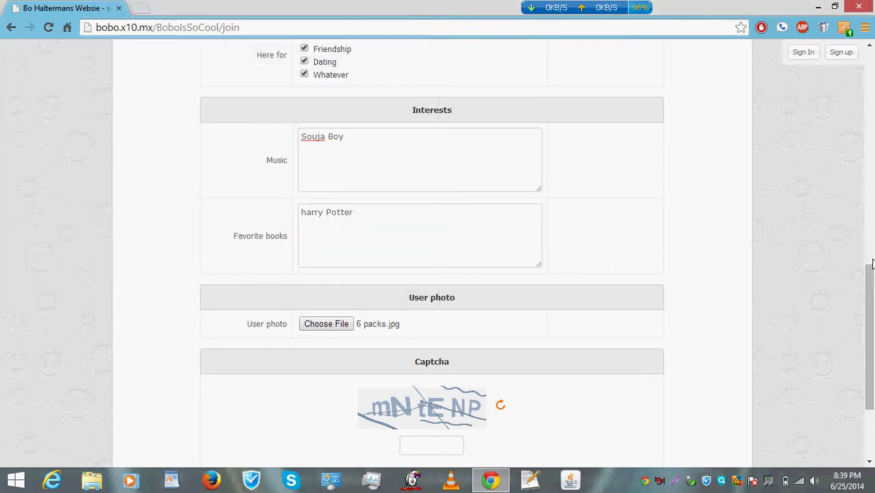
{"action": "left_click_drag", "start_coordinate": [872, 265], "coordinate": [872, 359]}
Enter the captcha 'mN tEN' and submit the join form.
{"action": "left_click", "coordinate": [445, 345]}
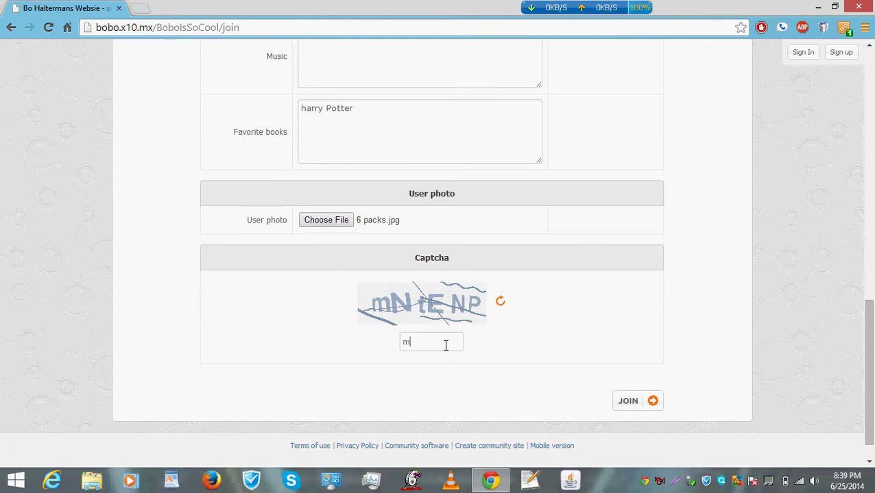
{"action": "type", "text": "mN tENP"}
{"action": "left_click", "coordinate": [628, 401]}
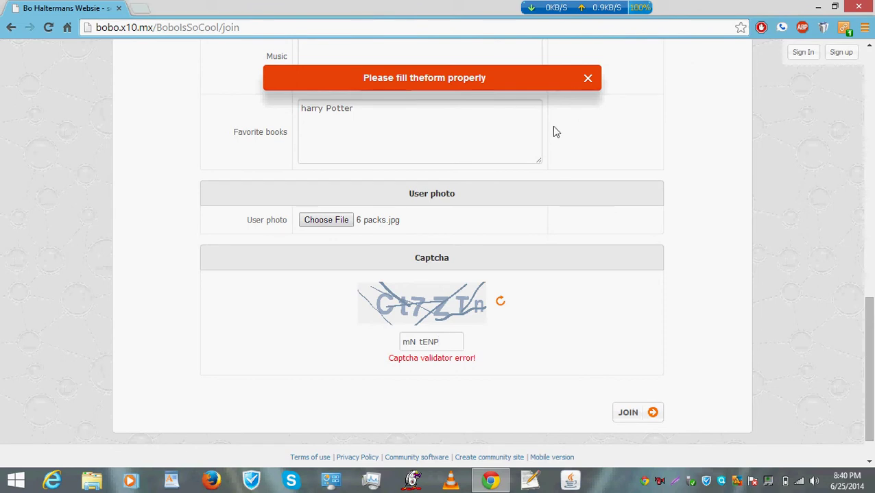
{"action": "left_click_drag", "start_coordinate": [869, 337], "coordinate": [869, 317]}
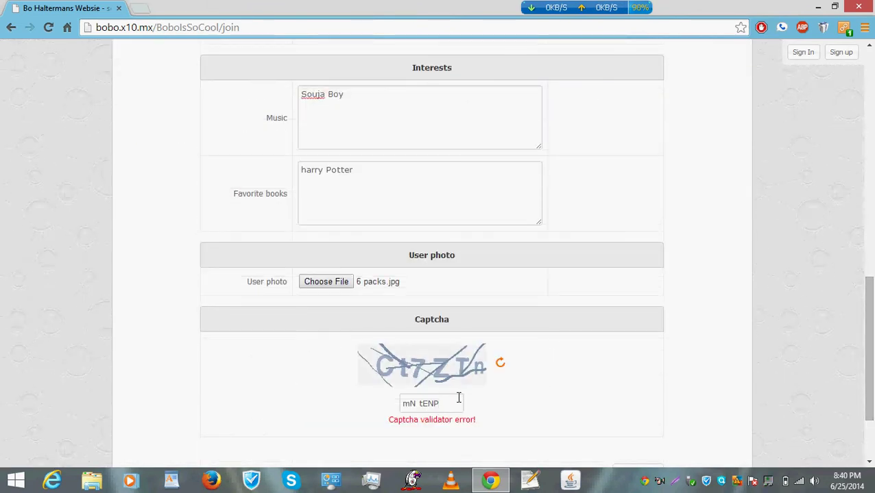
Replace the rejected captcha with the corrected code and resubmit the form.
{"action": "left_click_drag", "start_coordinate": [458, 398], "coordinate": [340, 410]}
{"action": "key", "text": "BackSpace"}
{"action": "type", "text": "c"}
{"action": "key", "text": "BackSpace"}
{"action": "type", "text": "C"}
{"action": "key", "text": "BackSpace"}
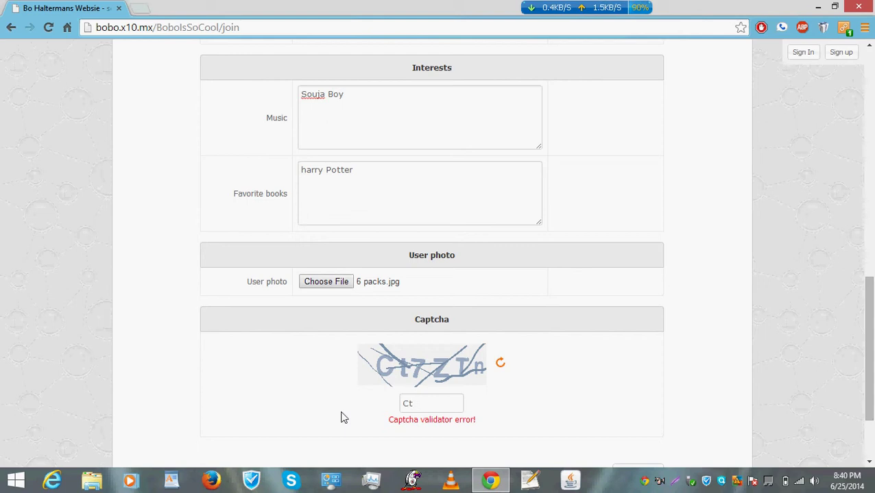
{"action": "type", "text": "7Ztn"}
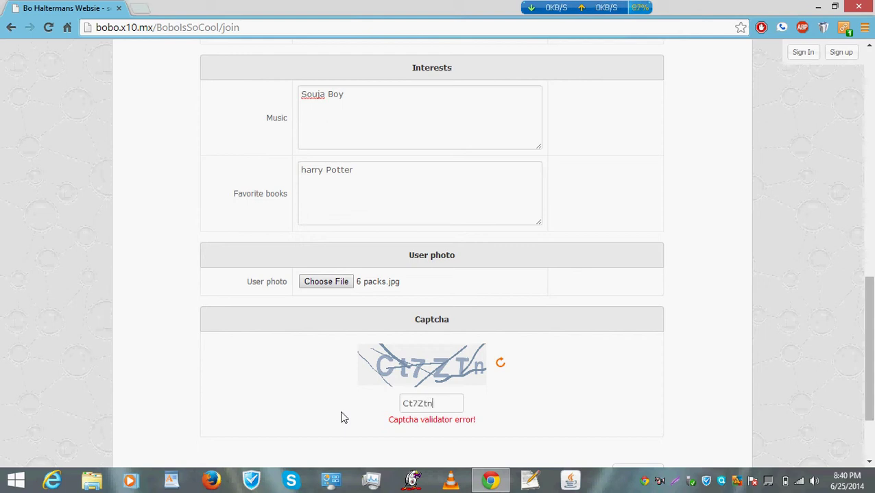
{"action": "key", "text": "Return"}
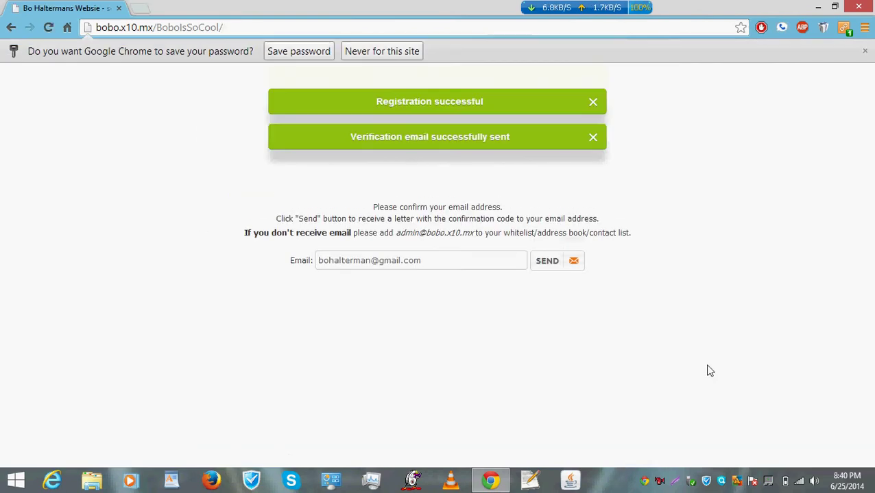
Dismiss Chrome's save-password offer and clear the current page address.
{"action": "left_click", "coordinate": [294, 52]}
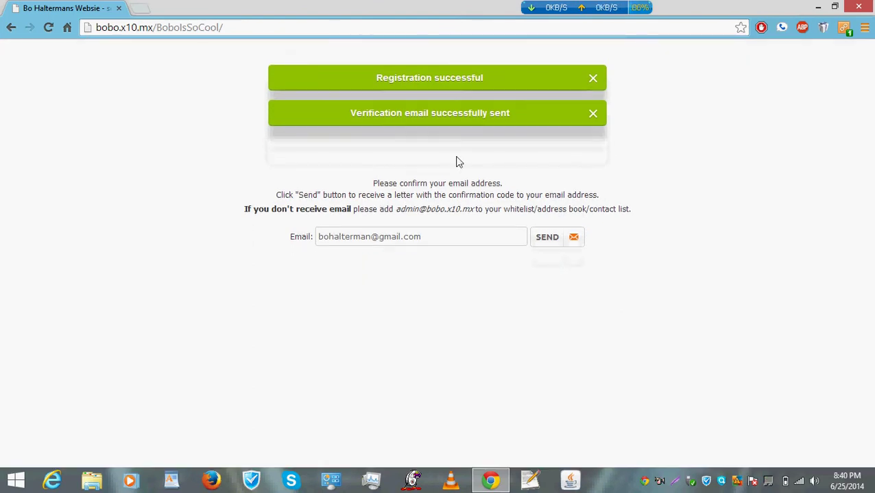
{"action": "left_click", "coordinate": [433, 237]}
{"action": "left_click_drag", "start_coordinate": [278, 29], "coordinate": [39, 28]}
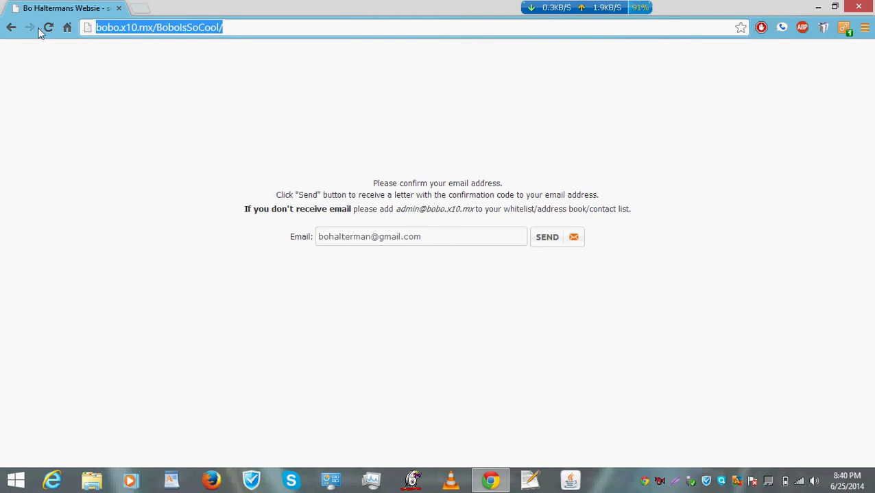
{"action": "key", "text": "BackSpace"}
{"action": "type", "text": "b"}
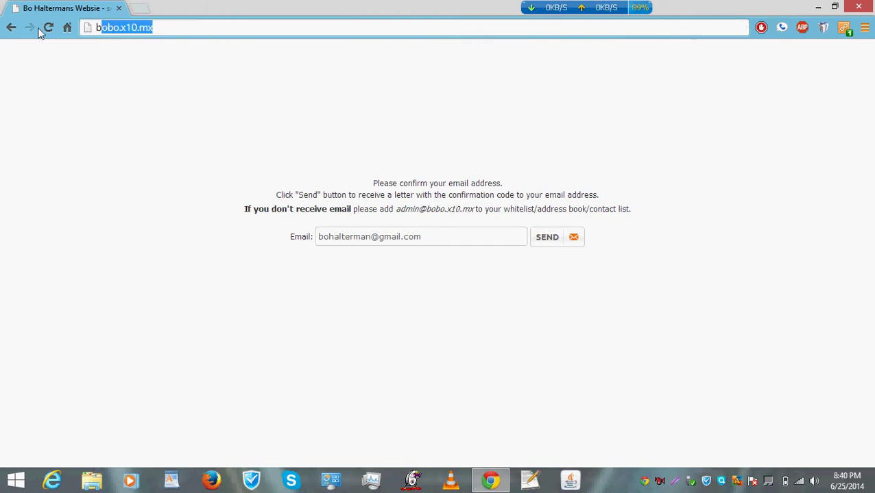
{"action": "key", "text": "BackSpace"}
{"action": "key", "text": "BackSpace"}
Go to gmail.com in the address bar.
{"action": "type", "text": "gamil"}
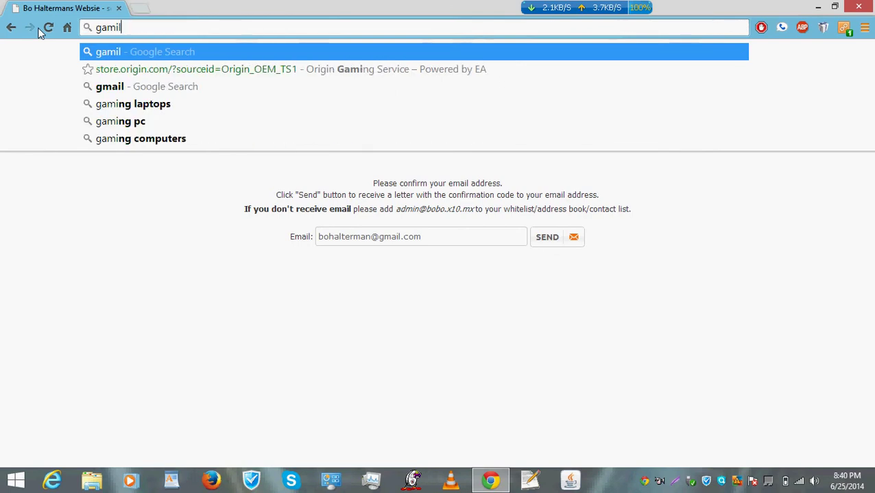
{"action": "key", "text": "BackSpace"}
{"action": "key", "text": "BackSpace"}
{"action": "key", "text": "BackSpace"}
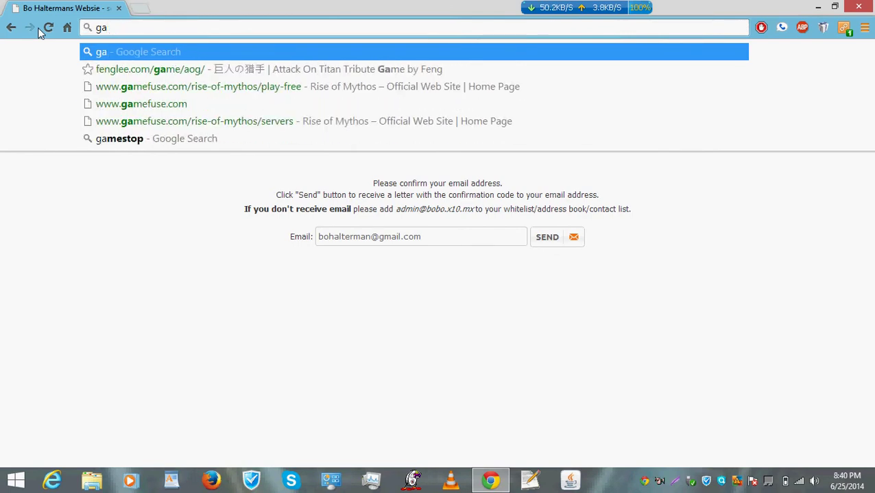
{"action": "key", "text": "BackSpace"}
{"action": "type", "text": "mailco"}
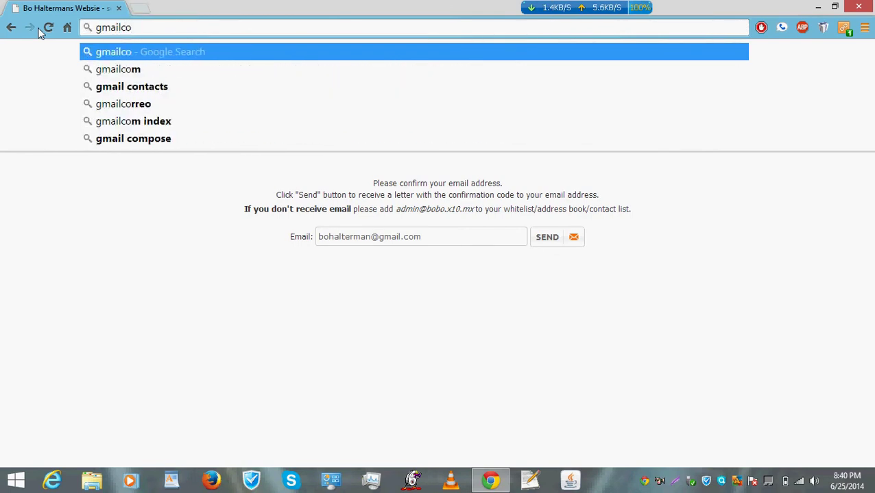
{"action": "left_click_drag", "start_coordinate": [394, 211], "coordinate": [477, 211]}
{"action": "left_click", "coordinate": [454, 210]}
{"action": "left_click", "coordinate": [191, 31]}
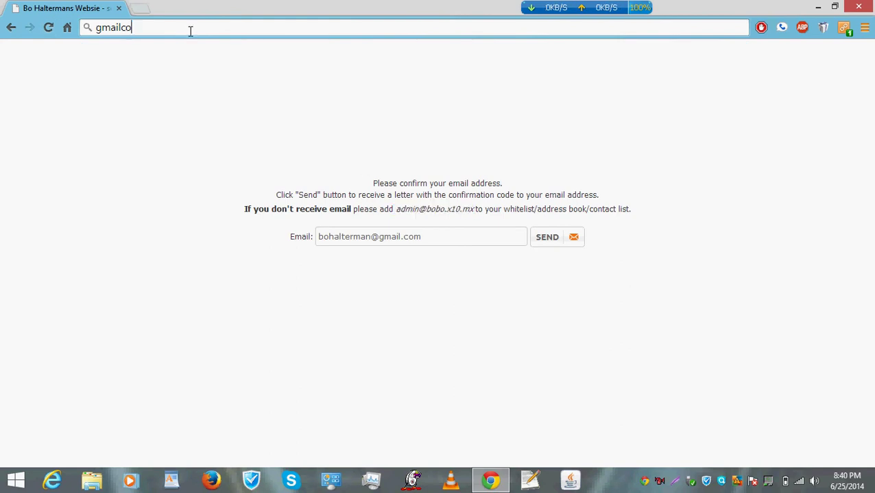
{"action": "key", "text": "ctrl+a"}
{"action": "key", "text": "BackSpace"}
{"action": "type", "text": "gmailc"}
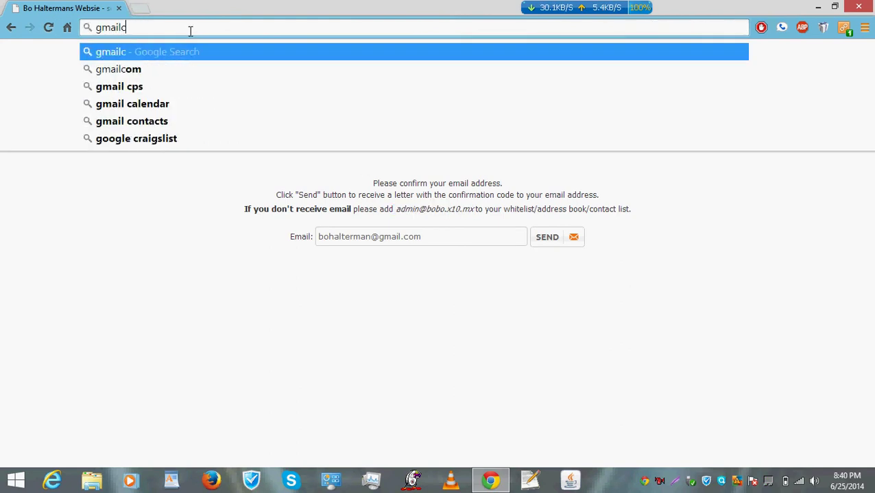
{"action": "key", "text": "BackSpace"}
{"action": "type", "text": ".co"}
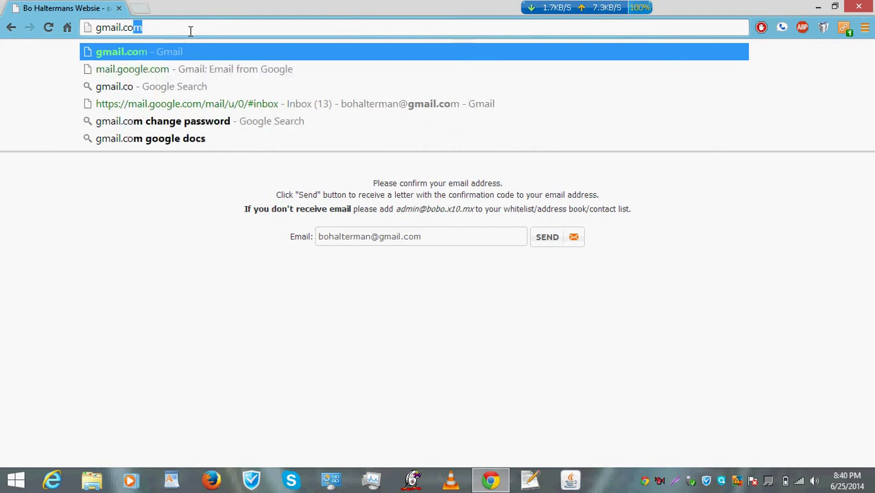
{"action": "type", "text": "m"}
{"action": "key", "text": "Return"}
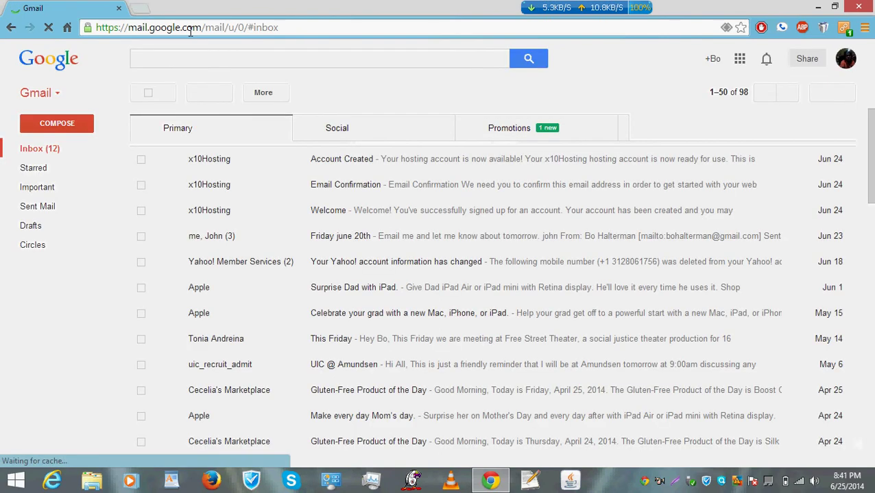
Check the Social and Promotions tabs, read the x10Hosting Account Created email, and return to Inbox.
{"action": "left_click", "coordinate": [391, 134]}
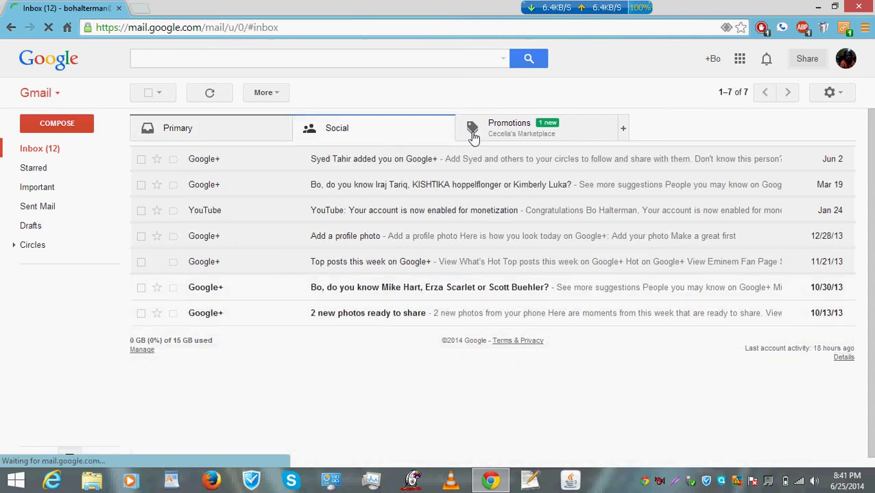
{"action": "left_click", "coordinate": [521, 136]}
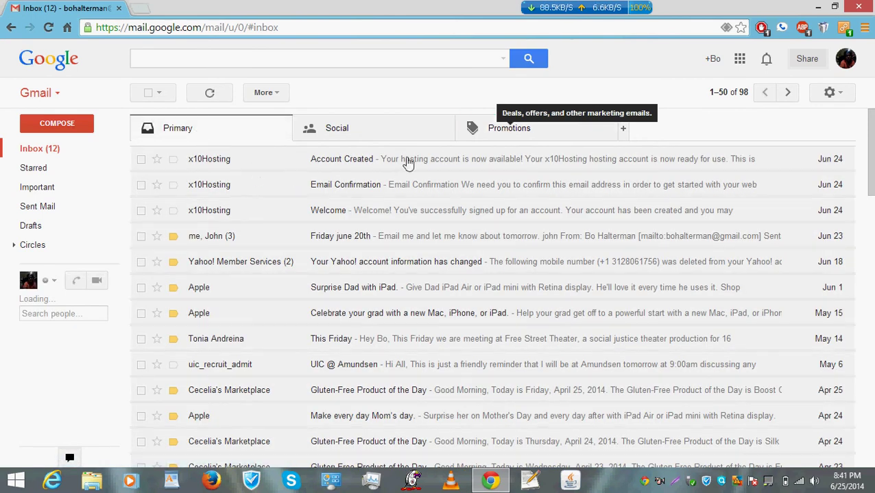
{"action": "left_click", "coordinate": [407, 161]}
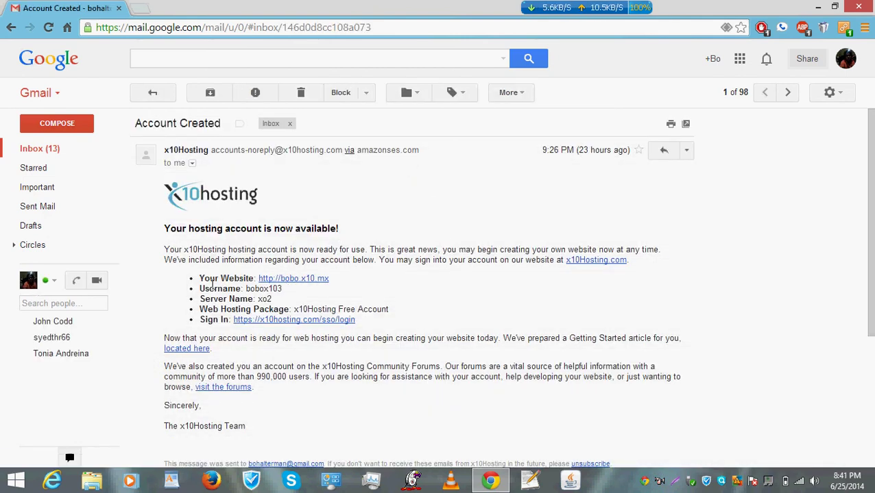
{"action": "left_click", "coordinate": [53, 152]}
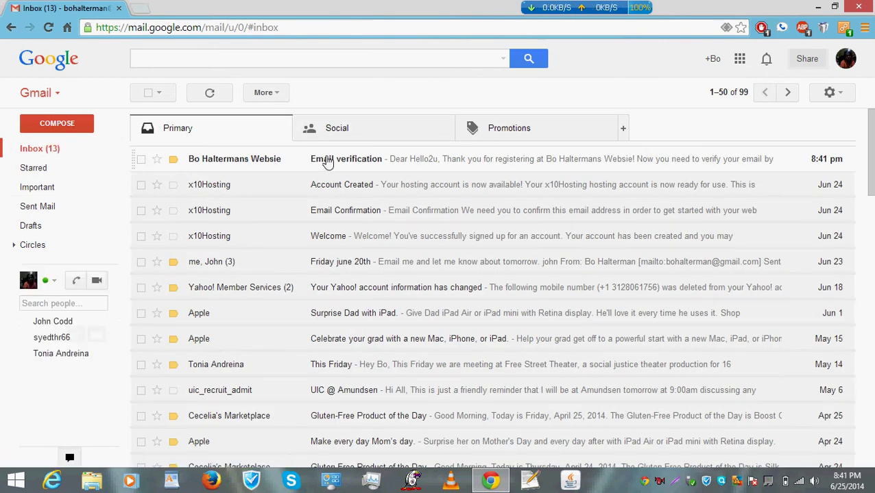
Open the Email verification message and follow its 'clicking here' link.
{"action": "left_click", "coordinate": [327, 161]}
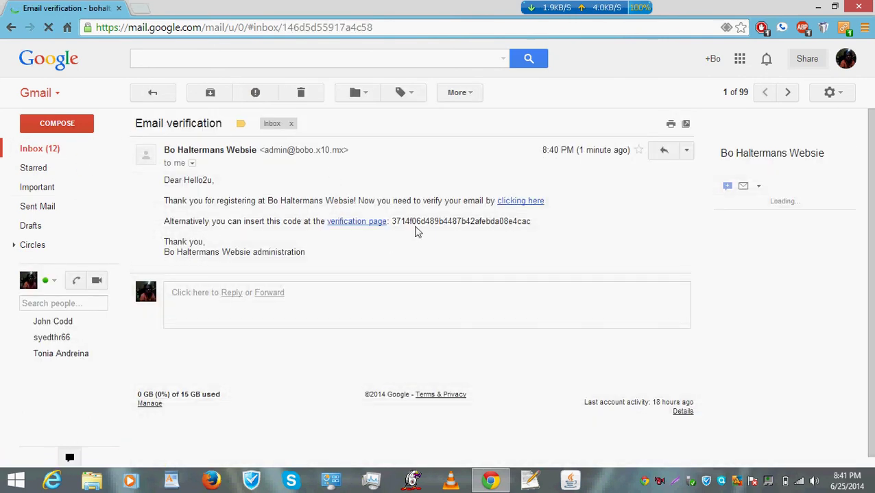
{"action": "left_click", "coordinate": [519, 202]}
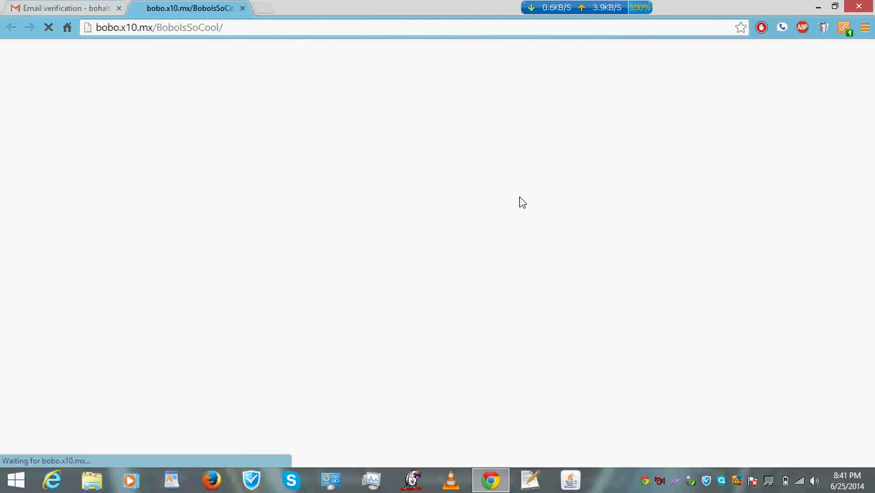